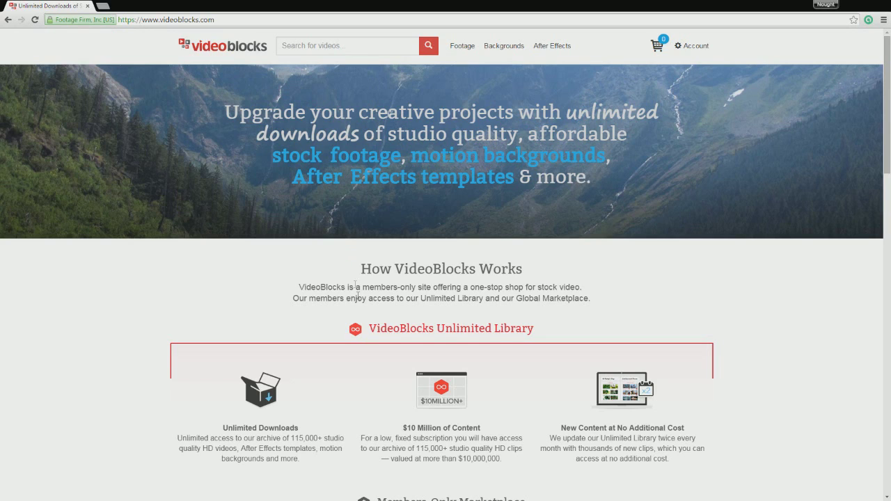
Scroll the VideoBlocks homepage down to the 'How VideoBlocks Works' section
{"action": "scroll", "coordinate": [351, 327], "scroll_direction": "down", "scroll_amount": 3}
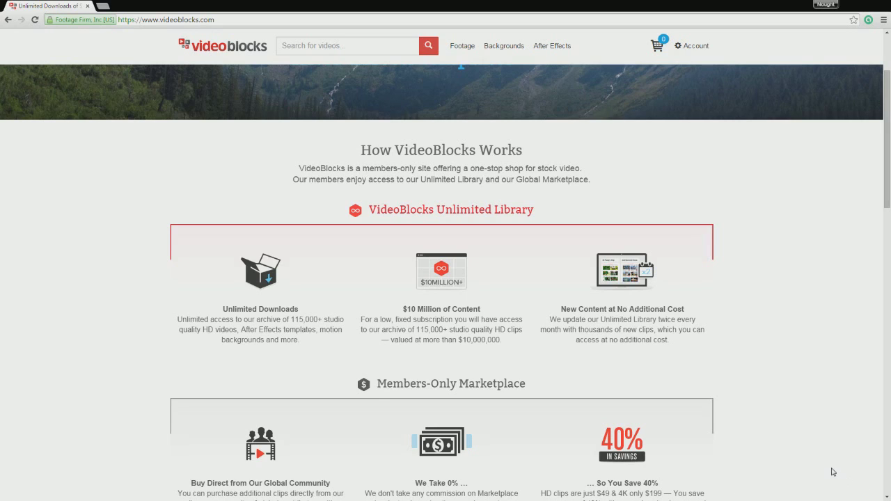
{"action": "middle_click", "coordinate": [791, 318]}
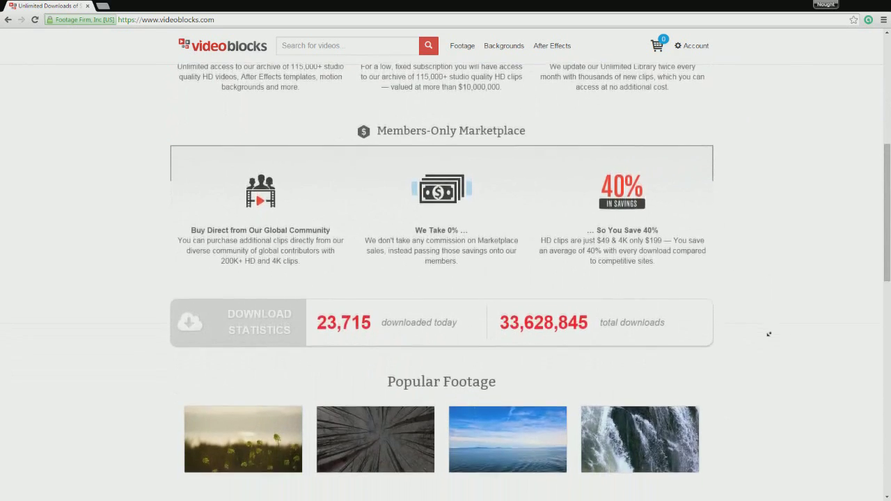
{"action": "middle_click", "coordinate": [769, 330]}
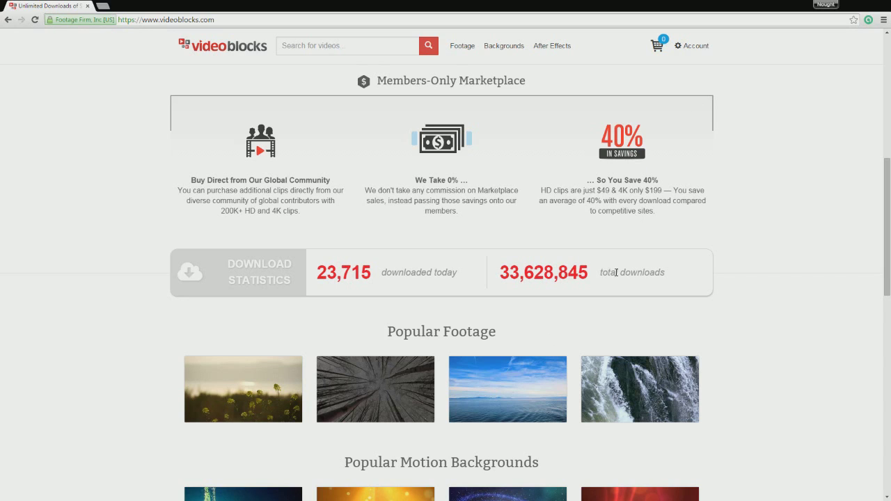
{"action": "scroll", "coordinate": [840, 353], "scroll_direction": "up", "scroll_amount": 1}
{"action": "scroll", "coordinate": [840, 353], "scroll_direction": "up", "scroll_amount": 5}
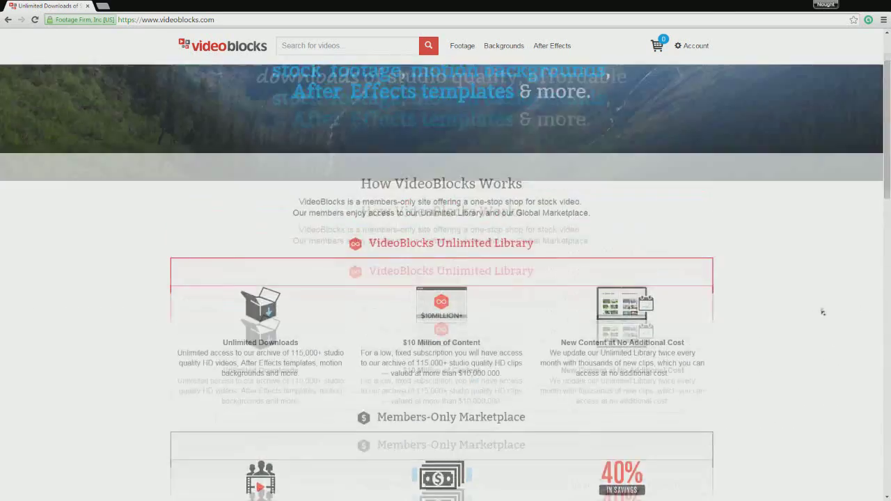
{"action": "scroll", "coordinate": [822, 312], "scroll_direction": "up", "scroll_amount": 1}
Search VideoBlocks stock footage for 'new york skyline'
{"action": "left_click", "coordinate": [325, 44]}
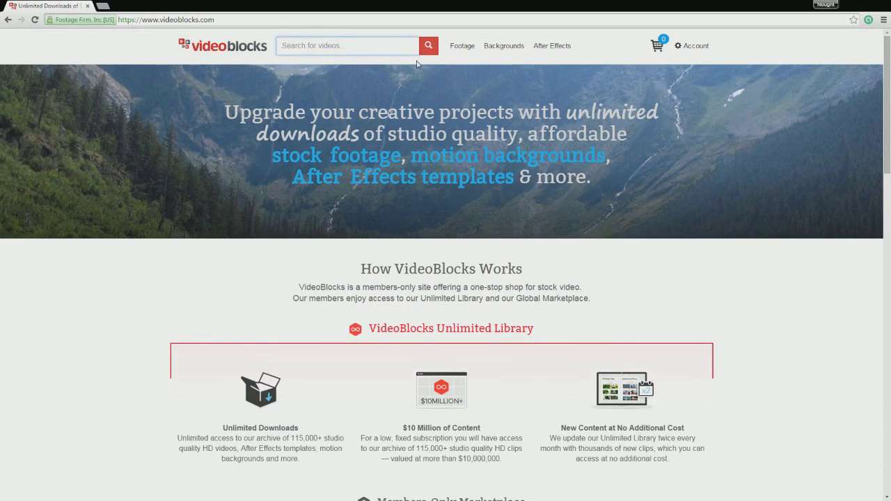
{"action": "type", "text": "new york skyline"}
{"action": "key", "text": "Return"}
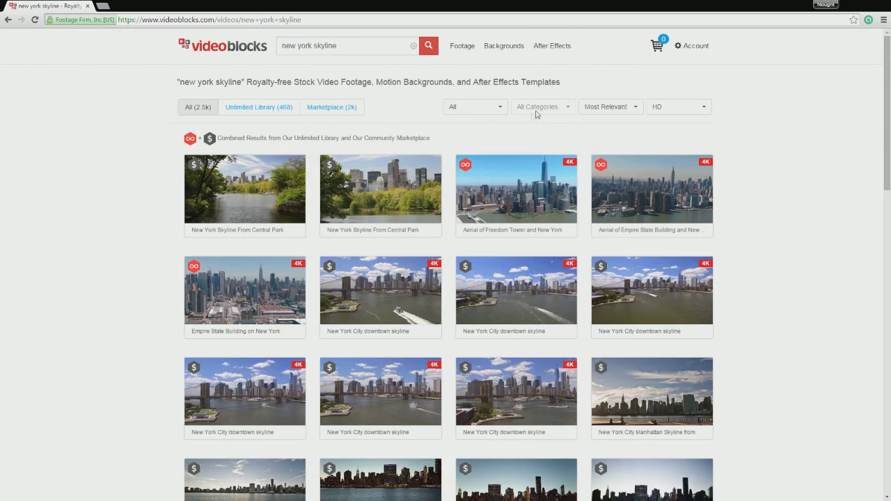
Add the Central Park skyline clip to the cart, remove it, then open the Freedom Tower clip
{"action": "mouse_move", "coordinate": [467, 169]}
{"action": "mouse_move", "coordinate": [326, 172]}
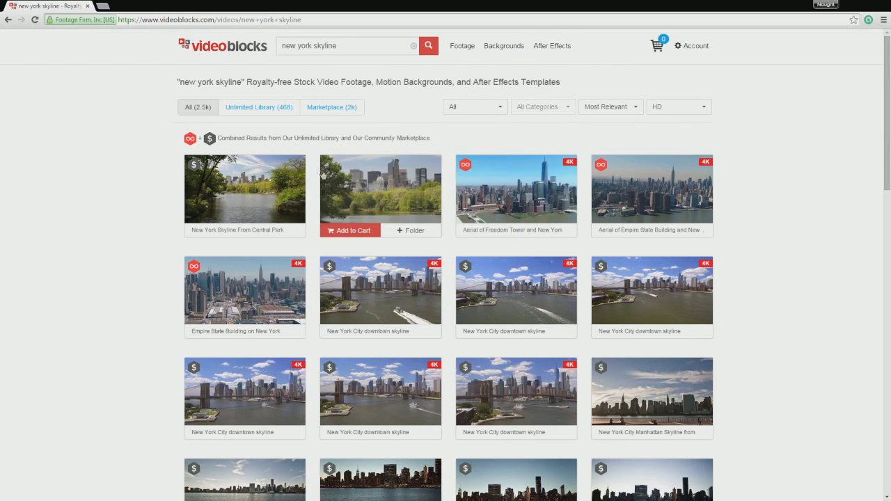
{"action": "mouse_move", "coordinate": [213, 227]}
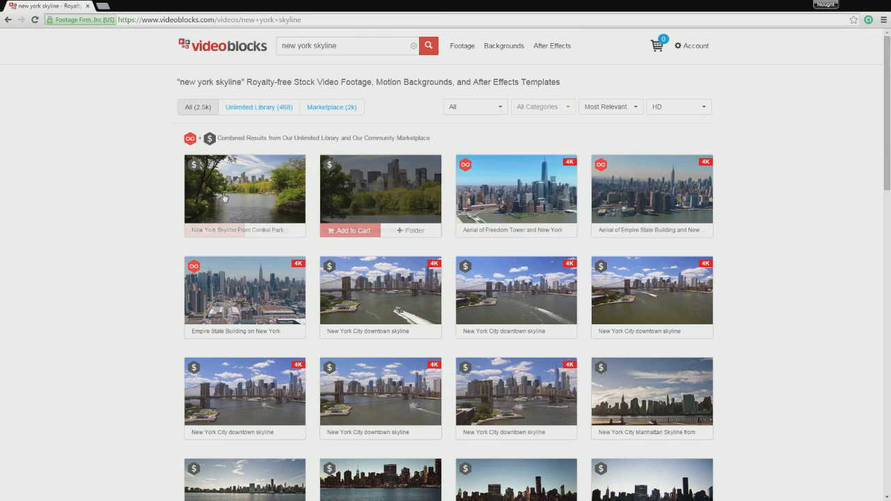
{"action": "left_click", "coordinate": [215, 230]}
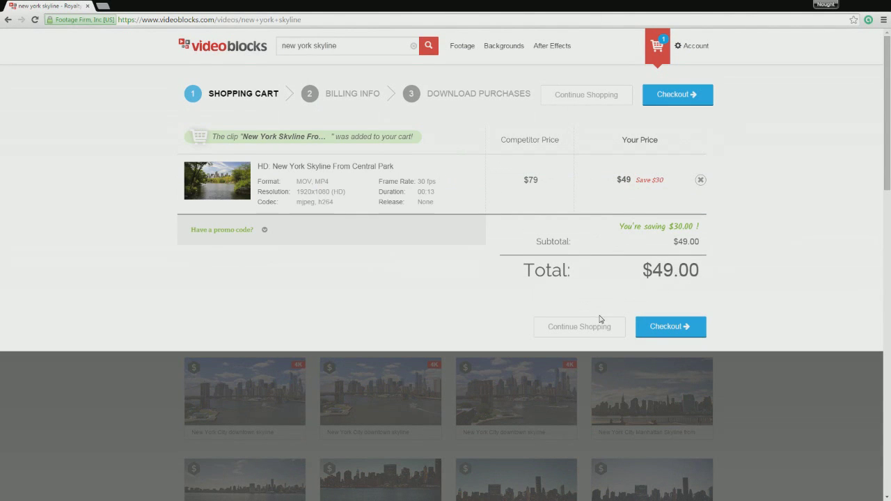
{"action": "left_click", "coordinate": [700, 180]}
{"action": "left_click", "coordinate": [766, 362]}
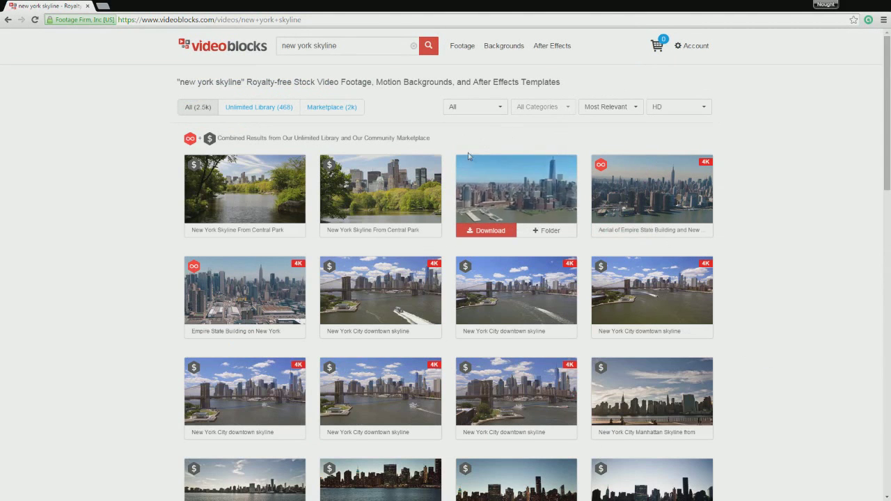
{"action": "left_click", "coordinate": [485, 211]}
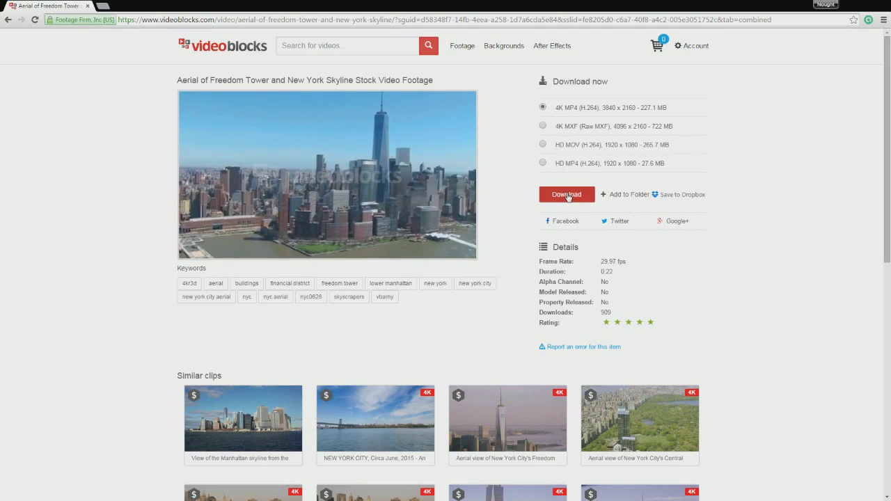
Download the Aerial of Freedom Tower and New York Skyline clip in 4K MP4
{"action": "left_click", "coordinate": [567, 195]}
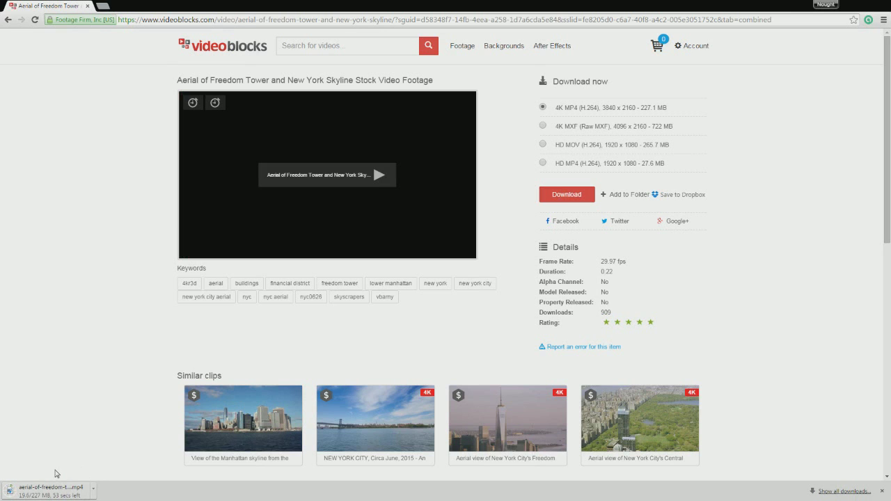
{"action": "left_click", "coordinate": [361, 46]}
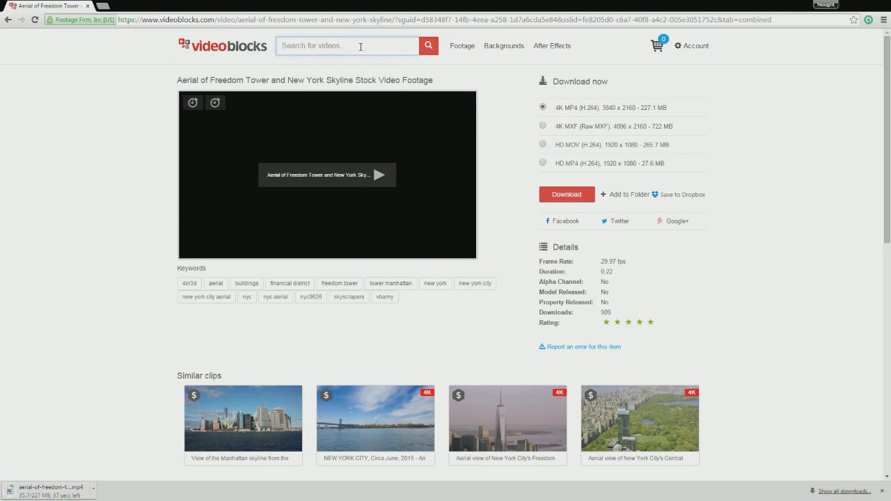
{"action": "scroll", "coordinate": [318, 291], "scroll_direction": "down", "scroll_amount": 10}
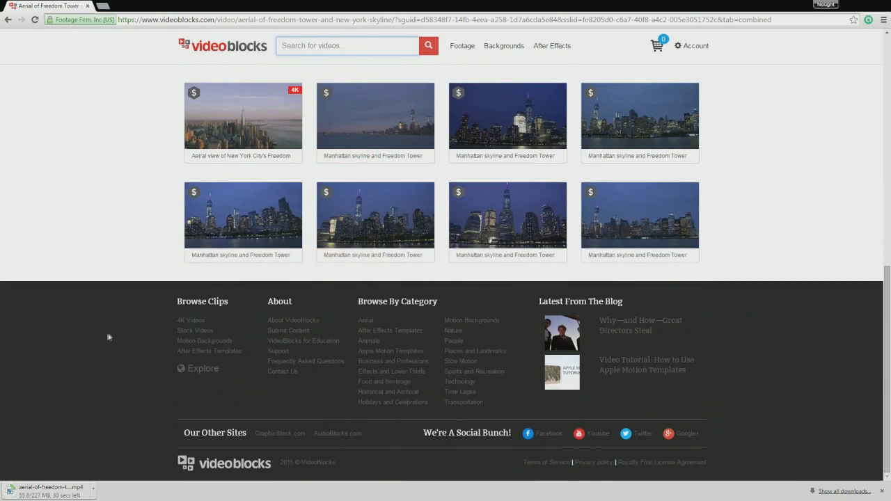
{"action": "scroll", "coordinate": [110, 334], "scroll_direction": "up", "scroll_amount": 15}
Search for 'science' and show only Unlimited Library results
{"action": "left_click", "coordinate": [324, 45]}
{"action": "type", "text": "science"}
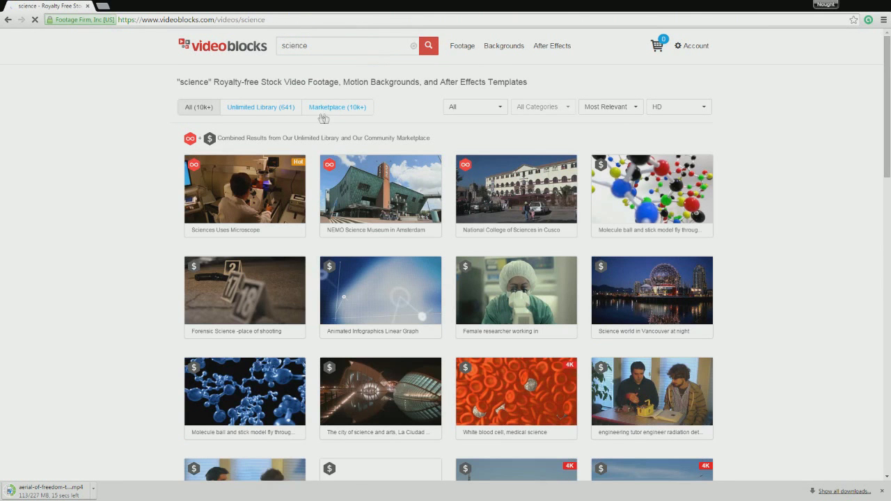
{"action": "left_click", "coordinate": [261, 110]}
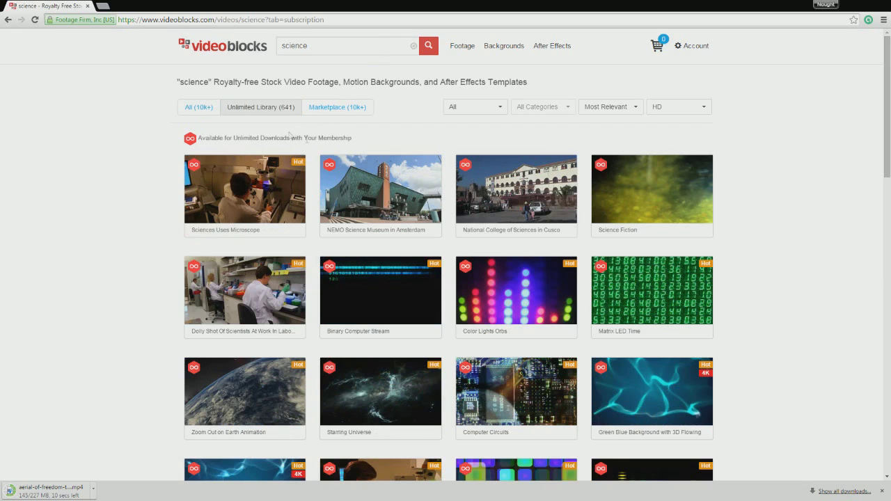
{"action": "scroll", "coordinate": [379, 278], "scroll_direction": "down", "scroll_amount": 1}
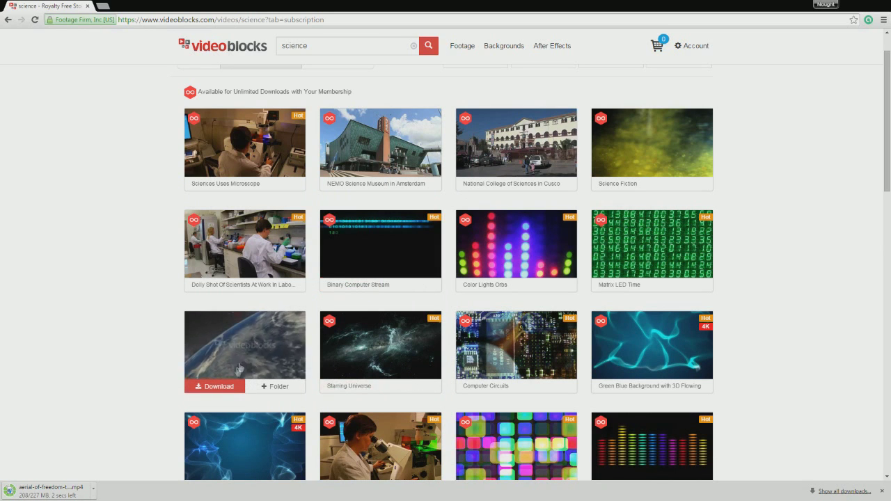
Download the Zoom Out on Earth Animation clip as HD MP4
{"action": "left_click", "coordinate": [227, 387]}
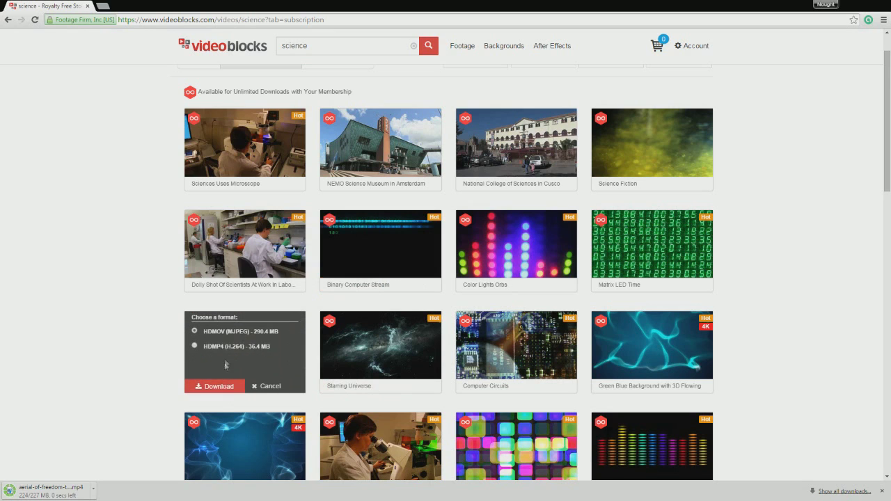
{"action": "left_click", "coordinate": [215, 388]}
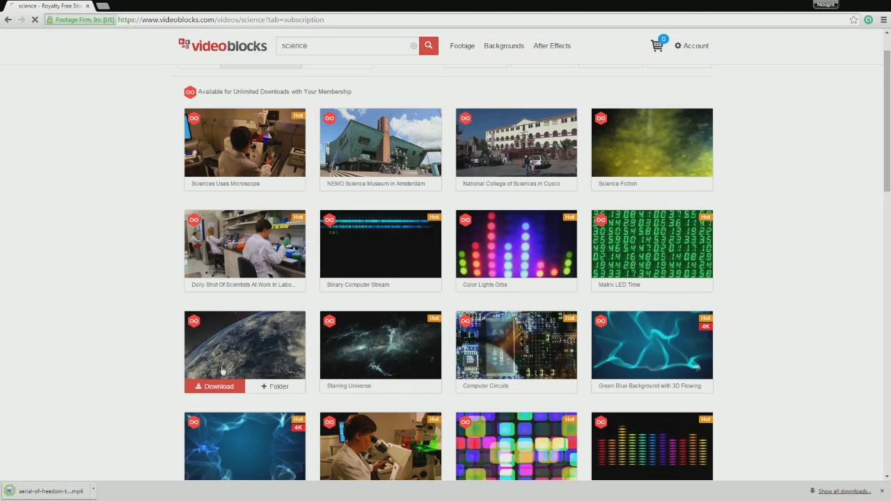
{"action": "scroll", "coordinate": [234, 362], "scroll_direction": "down", "scroll_amount": 2}
{"action": "scroll", "coordinate": [237, 351], "scroll_direction": "down", "scroll_amount": 2}
{"action": "scroll", "coordinate": [264, 348], "scroll_direction": "down", "scroll_amount": 1}
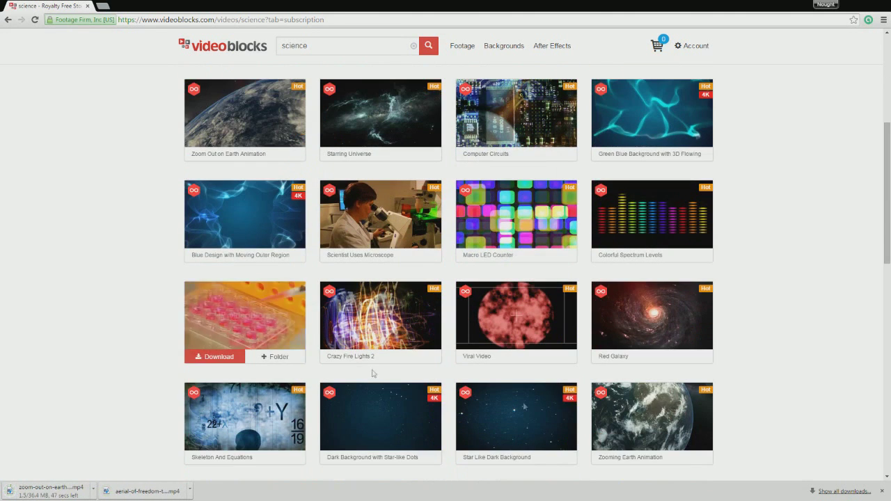
{"action": "mouse_move", "coordinate": [707, 334]}
{"action": "scroll", "coordinate": [707, 335], "scroll_direction": "down", "scroll_amount": 2}
{"action": "mouse_move", "coordinate": [662, 293]}
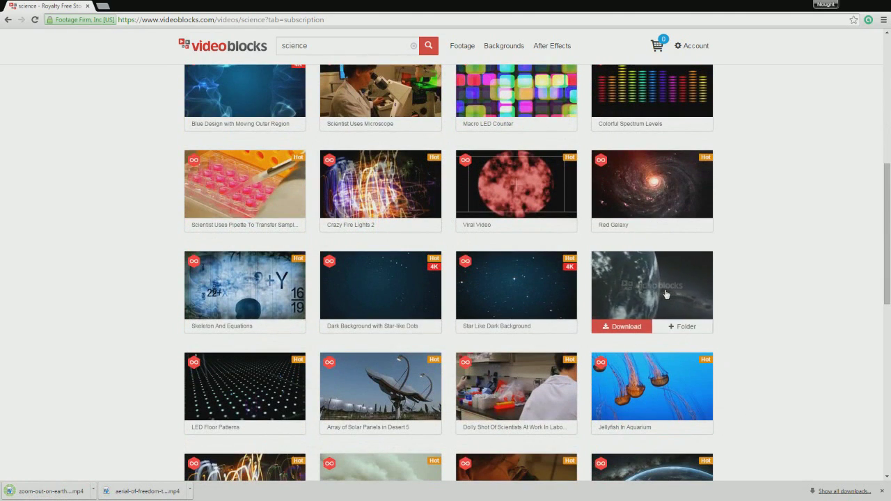
{"action": "scroll", "coordinate": [533, 346], "scroll_direction": "down", "scroll_amount": 1}
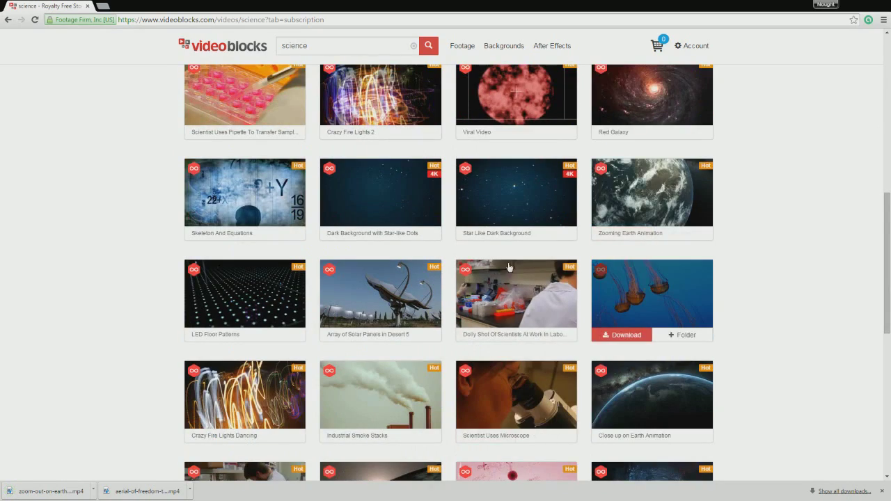
{"action": "scroll", "coordinate": [550, 287], "scroll_direction": "down", "scroll_amount": 1}
{"action": "scroll", "coordinate": [300, 282], "scroll_direction": "down", "scroll_amount": 3}
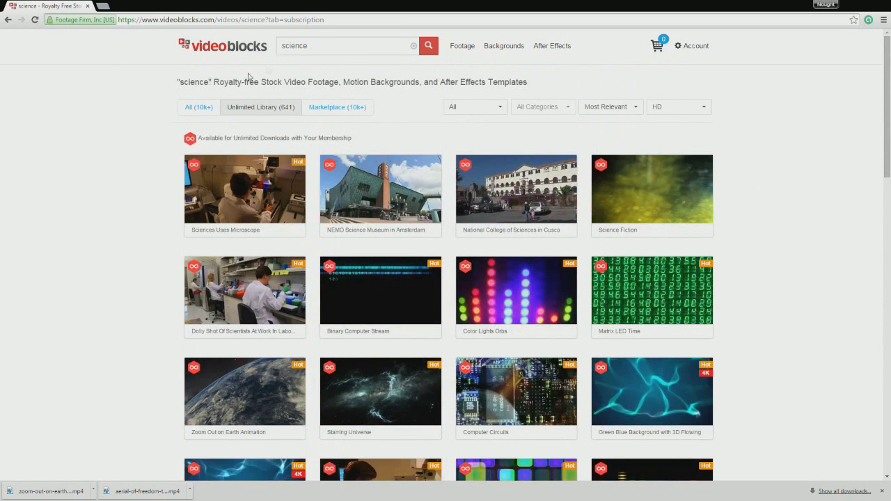
Replace the 'science' query with a search for 'angry'
{"action": "double_click", "coordinate": [293, 44]}
{"action": "type", "text": "angry"}
{"action": "key", "text": "Return"}
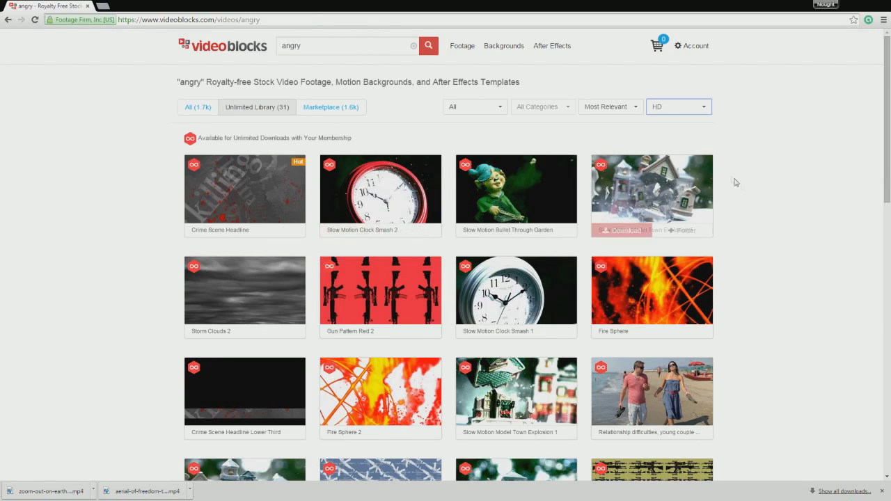
{"action": "scroll", "coordinate": [759, 222], "scroll_direction": "down", "scroll_amount": 1}
{"action": "scroll", "coordinate": [759, 149], "scroll_direction": "up", "scroll_amount": 2}
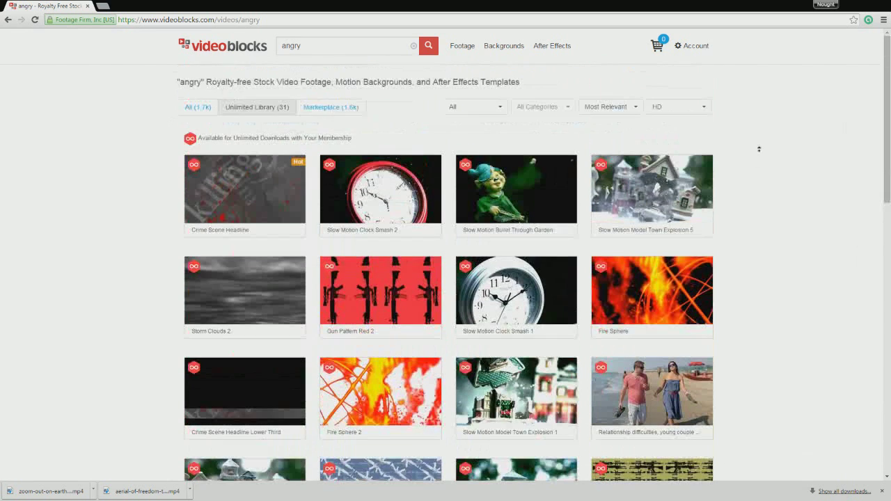
Search for 'walk along the beach' and scroll through the results
{"action": "double_click", "coordinate": [285, 45]}
{"action": "type", "text": "walk along the beac"}
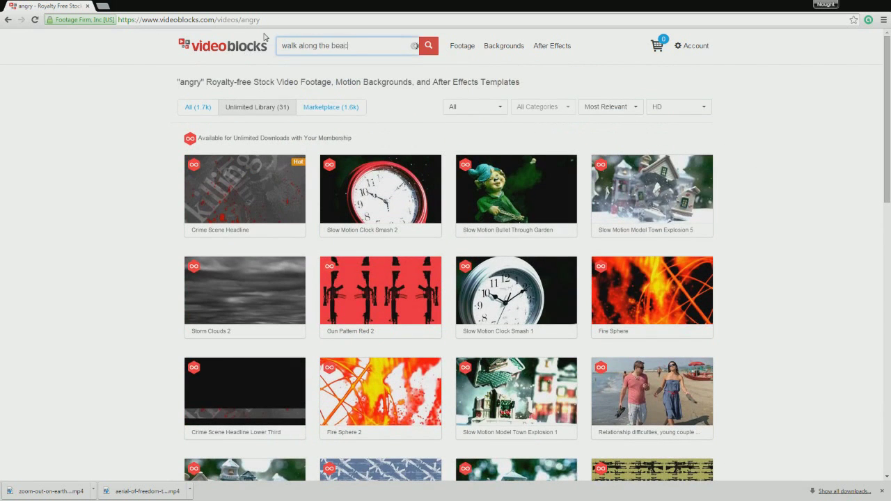
{"action": "type", "text": "h"}
{"action": "key", "text": "Return"}
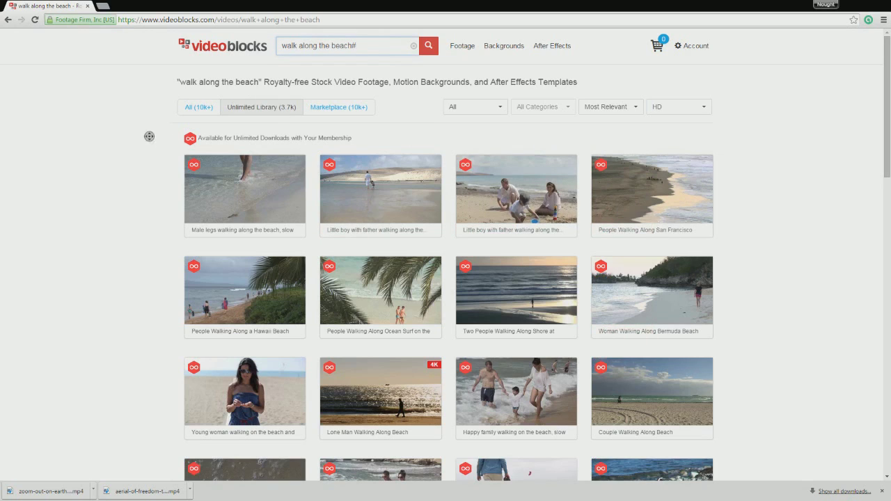
{"action": "scroll", "coordinate": [147, 165], "scroll_direction": "down", "scroll_amount": 4}
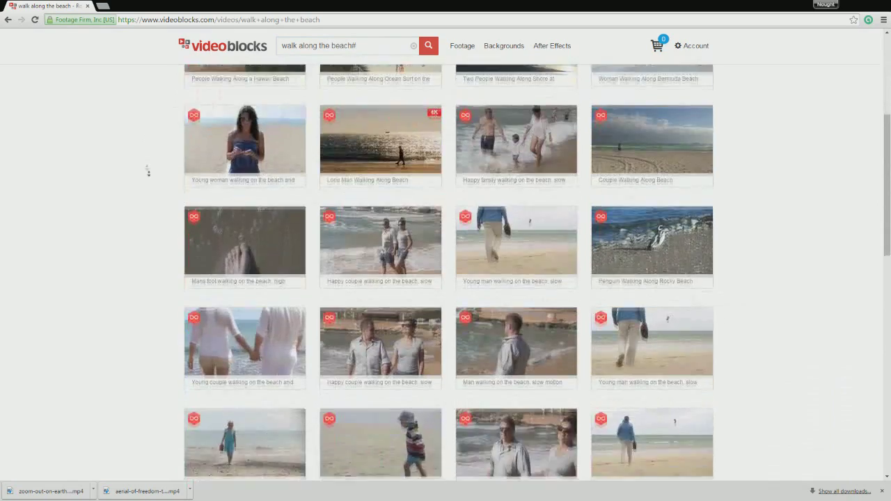
{"action": "scroll", "coordinate": [147, 165], "scroll_direction": "down", "scroll_amount": 4}
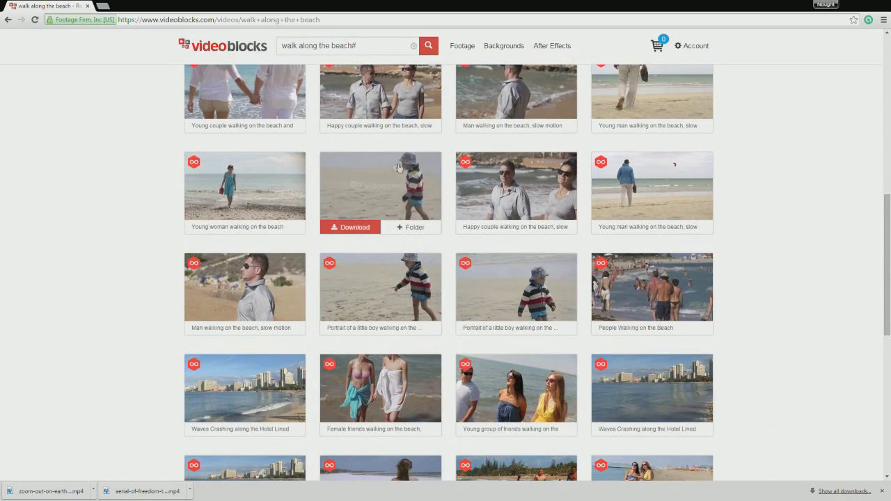
{"action": "mouse_move", "coordinate": [222, 302]}
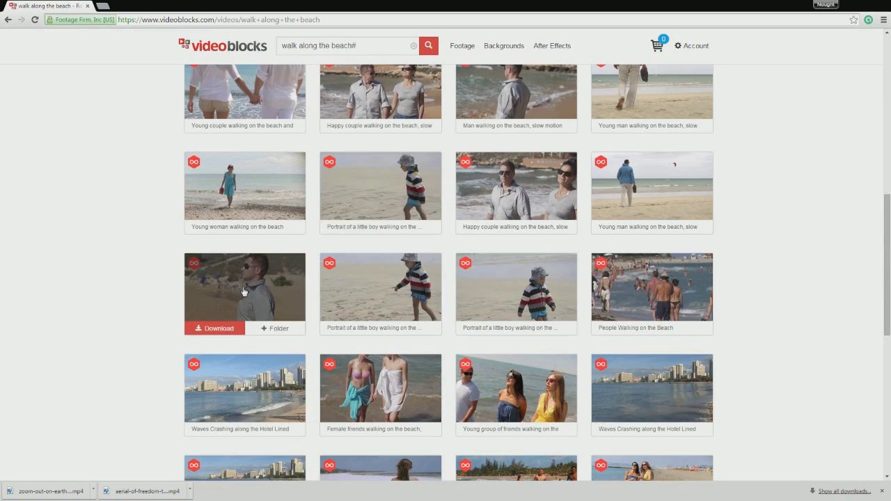
{"action": "scroll", "coordinate": [243, 291], "scroll_direction": "down", "scroll_amount": 5}
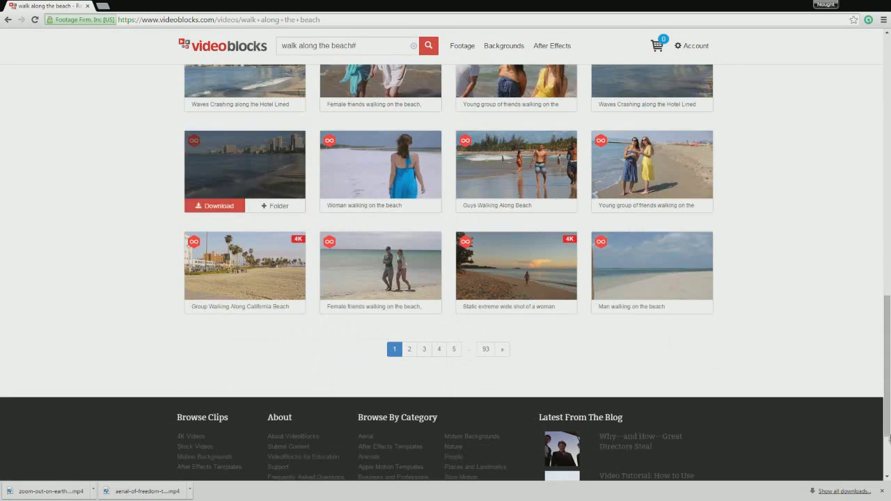
{"action": "mouse_move", "coordinate": [686, 274]}
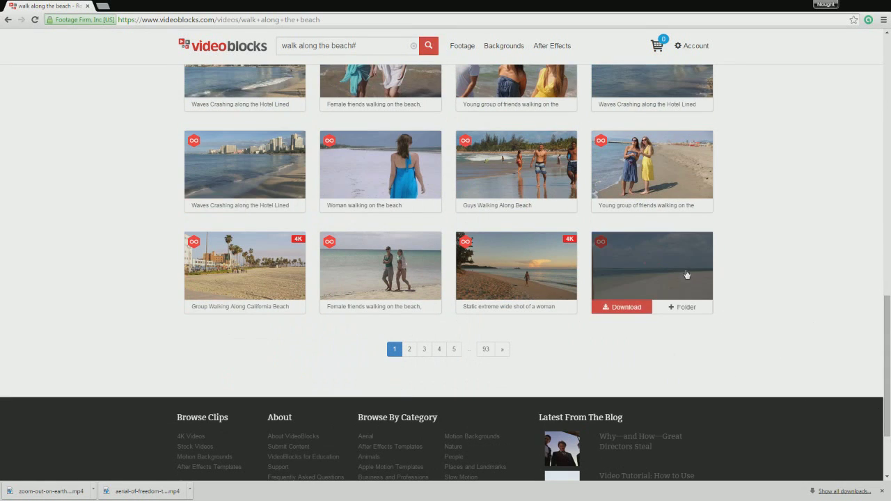
{"action": "scroll", "coordinate": [761, 360], "scroll_direction": "up", "scroll_amount": 6}
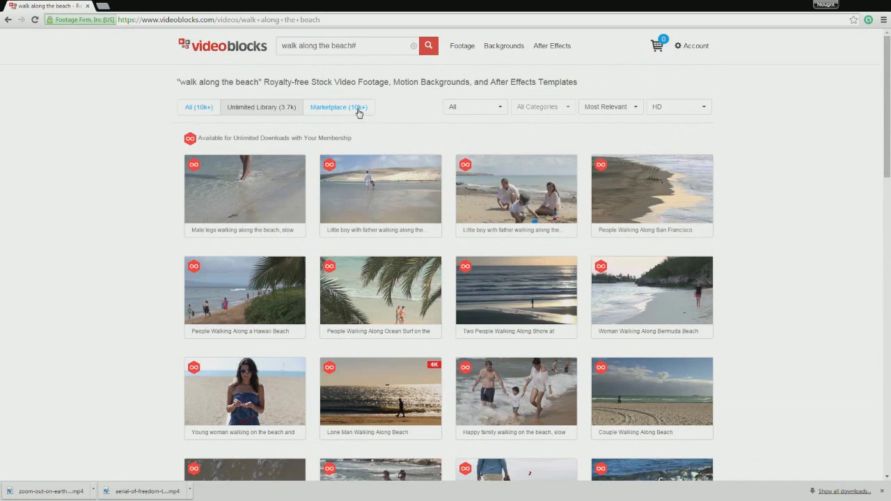
Delete the 'walk along the beach' query from the search box
{"action": "left_click", "coordinate": [368, 45]}
{"action": "key", "text": "BackSpace"}
{"action": "key", "text": "BackSpace"}
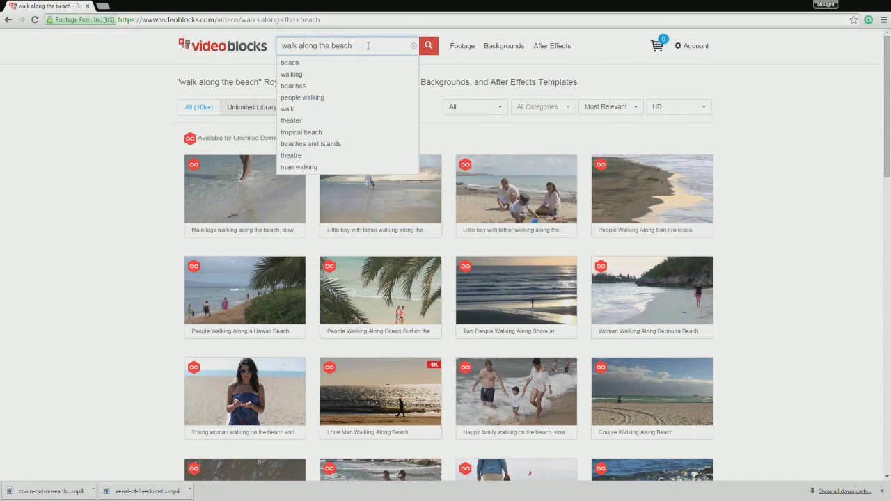
{"action": "key", "text": "BackSpace"}
{"action": "key", "text": "BackSpace"}
{"action": "key", "text": "BackSpace"}
{"action": "key", "text": "BackSpace"}
{"action": "key", "text": "BackSpace"}
{"action": "key", "text": "BackSpace"}
{"action": "key", "text": "BackSpace"}
{"action": "key", "text": "BackSpace"}
{"action": "key", "text": "BackSpace"}
{"action": "key", "text": "BackSpace"}
{"action": "key", "text": "BackSpace"}
{"action": "key", "text": "BackSpace"}
{"action": "key", "text": "BackSpace"}
{"action": "key", "text": "BackSpace"}
{"action": "key", "text": "BackSpace"}
{"action": "key", "text": "BackSpace"}
{"action": "key", "text": "BackSpace"}
{"action": "key", "text": "BackSpace"}
{"action": "key", "text": "BackSpace"}
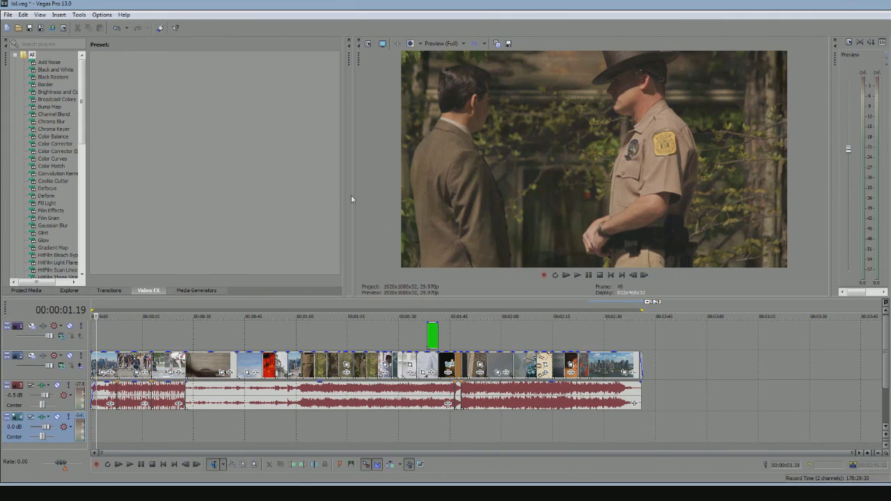
Resize the preview pane, preview around 35 seconds and the start, then select the whole project
{"action": "left_click_drag", "start_coordinate": [352, 196], "coordinate": [357, 197]}
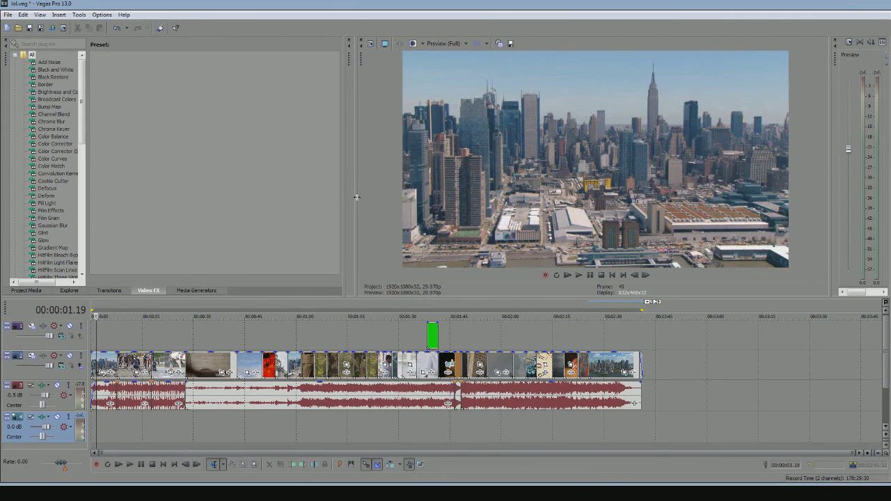
{"action": "left_click", "coordinate": [209, 338]}
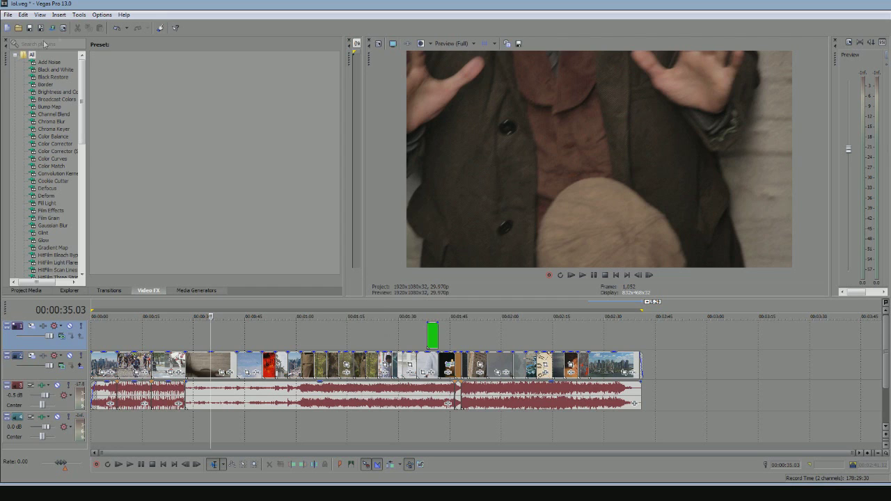
{"action": "left_click", "coordinate": [96, 341]}
{"action": "double_click", "coordinate": [93, 330]}
{"action": "left_click", "coordinate": [192, 340]}
{"action": "key", "text": "ctrl+a"}
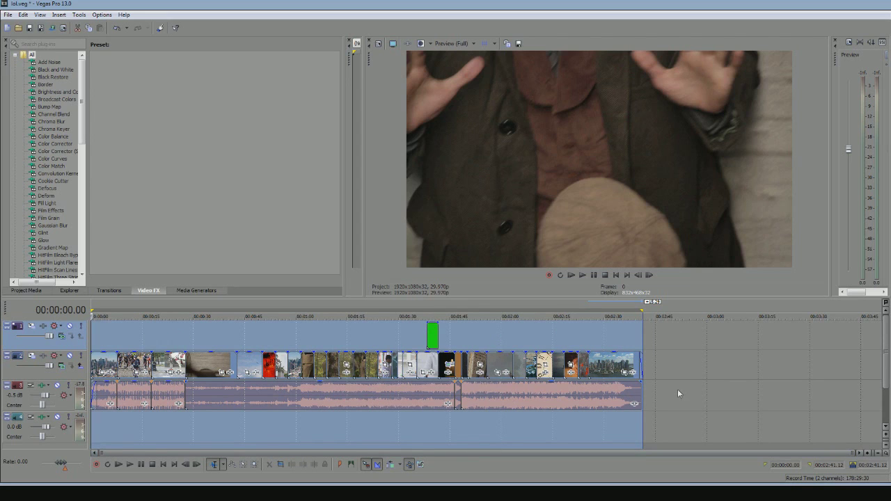
Scrub the timeline at 2:20, 2:14, 0:11, 0:30, 1:00 and 1:12, then save lol.veg
{"action": "left_click", "coordinate": [600, 352]}
{"action": "left_click", "coordinate": [578, 331]}
{"action": "left_click", "coordinate": [572, 331]}
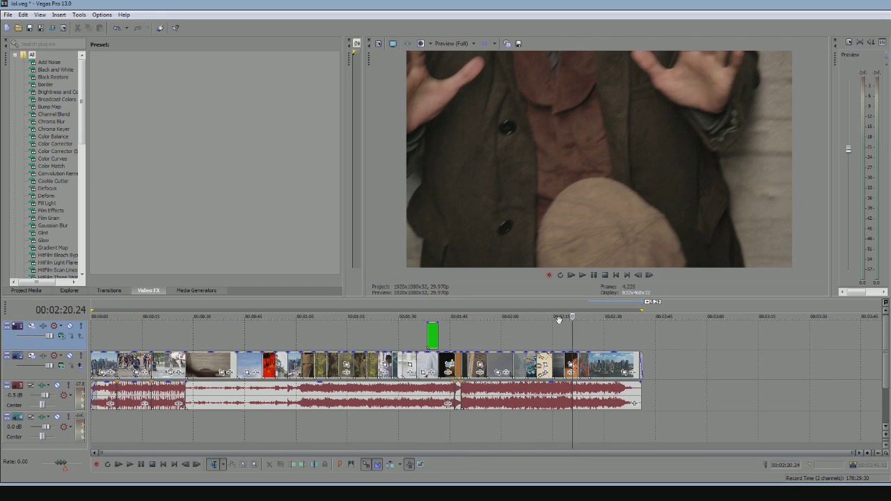
{"action": "left_click", "coordinate": [563, 331]}
{"action": "left_click", "coordinate": [552, 331]}
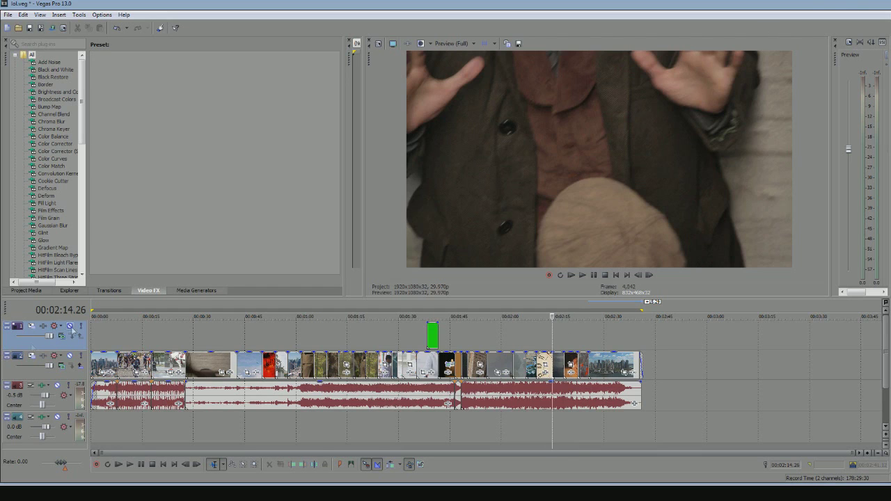
{"action": "left_click", "coordinate": [118, 339]}
{"action": "left_click", "coordinate": [131, 334]}
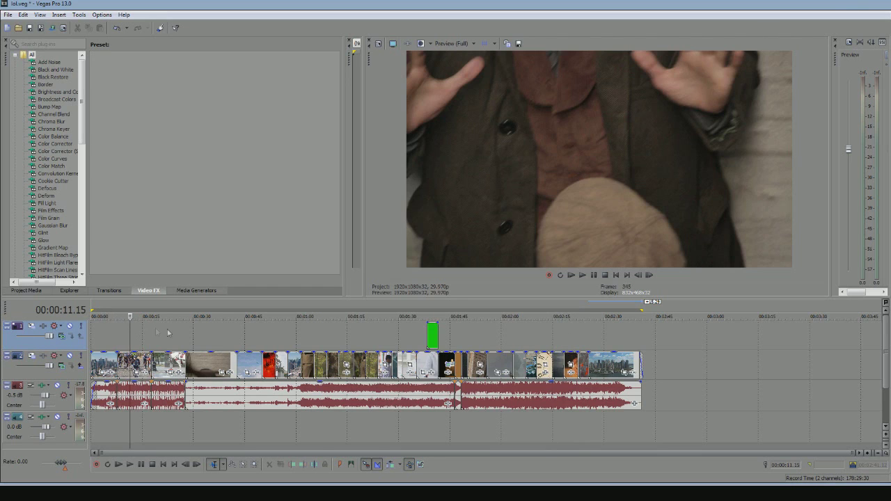
{"action": "left_click", "coordinate": [195, 330]}
{"action": "left_click", "coordinate": [293, 329]}
{"action": "left_click", "coordinate": [339, 341]}
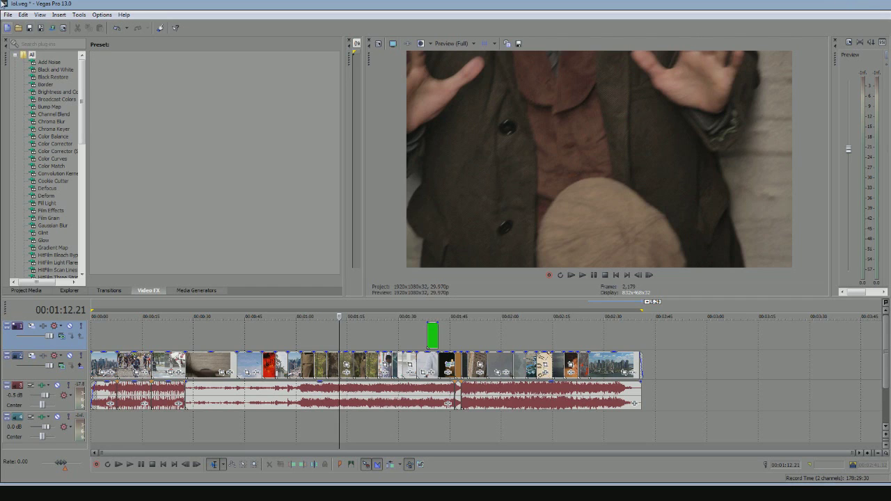
{"action": "left_click", "coordinate": [29, 28]}
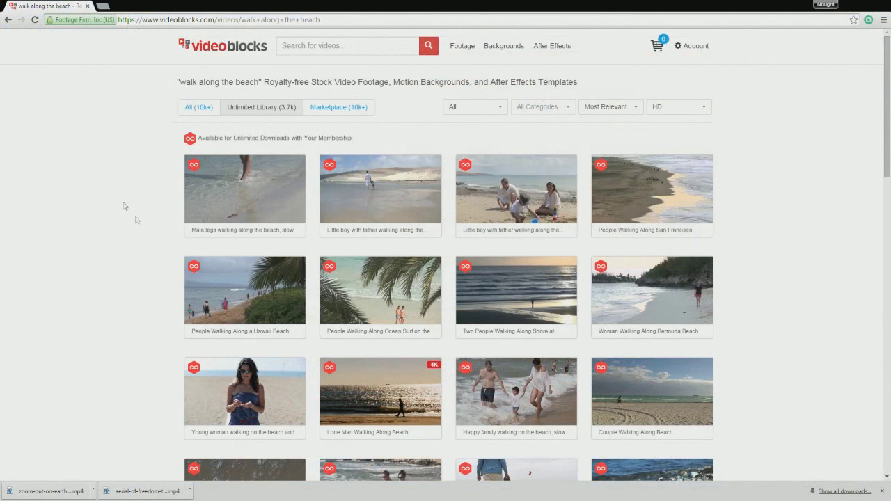
Search VideoBlocks for 'after effects template'
{"action": "left_click", "coordinate": [348, 40]}
{"action": "mouse_move", "coordinate": [552, 45]}
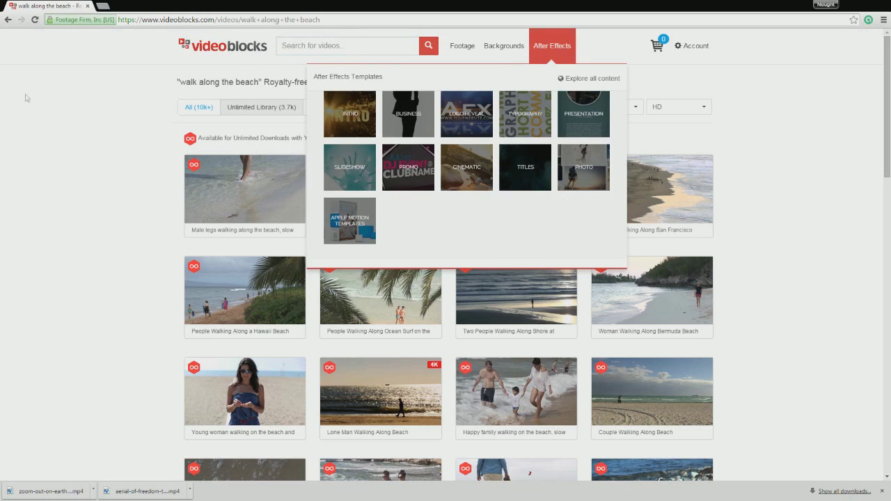
{"action": "left_click", "coordinate": [338, 47]}
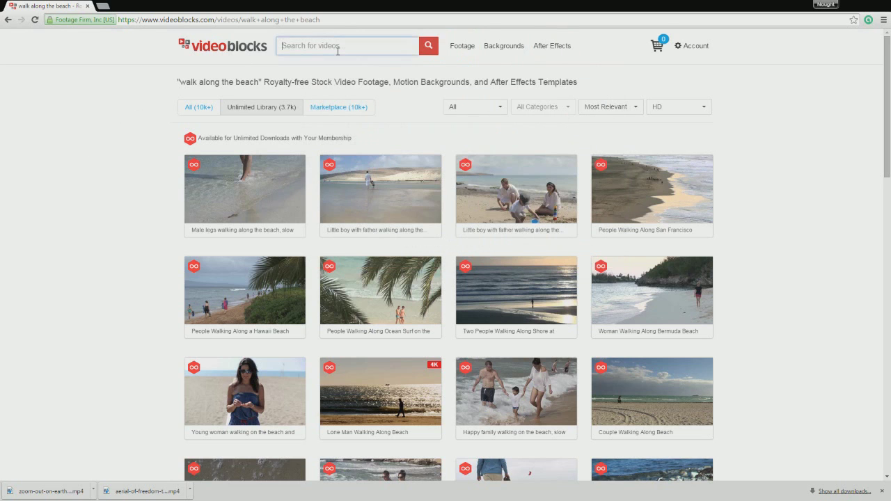
{"action": "type", "text": "after effects"}
{"action": "key", "text": "Down"}
{"action": "key", "text": "Down"}
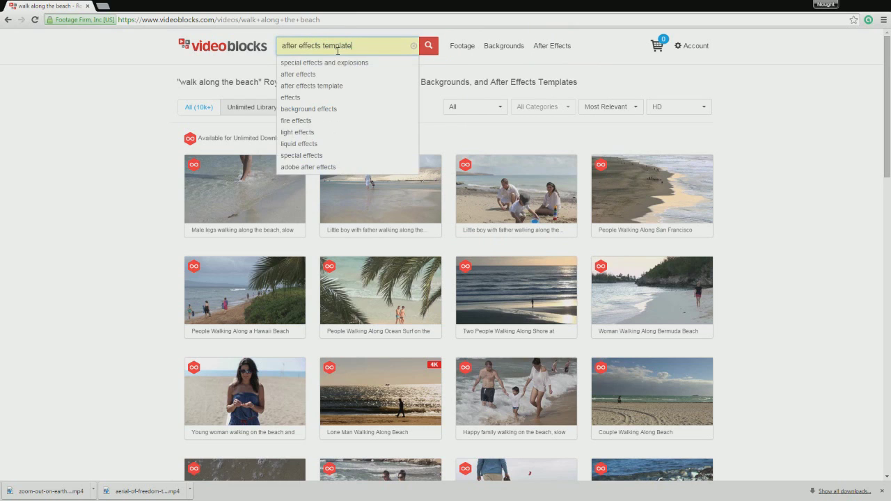
{"action": "key", "text": "Return"}
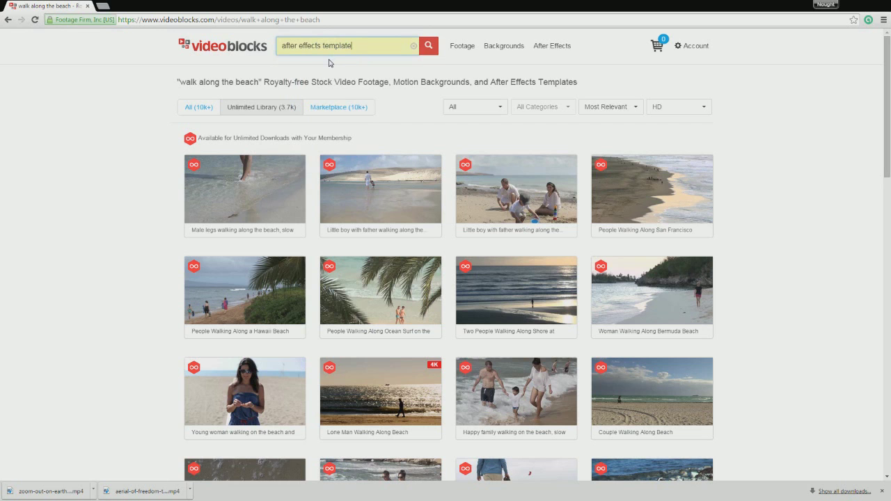
{"action": "left_click", "coordinate": [427, 46]}
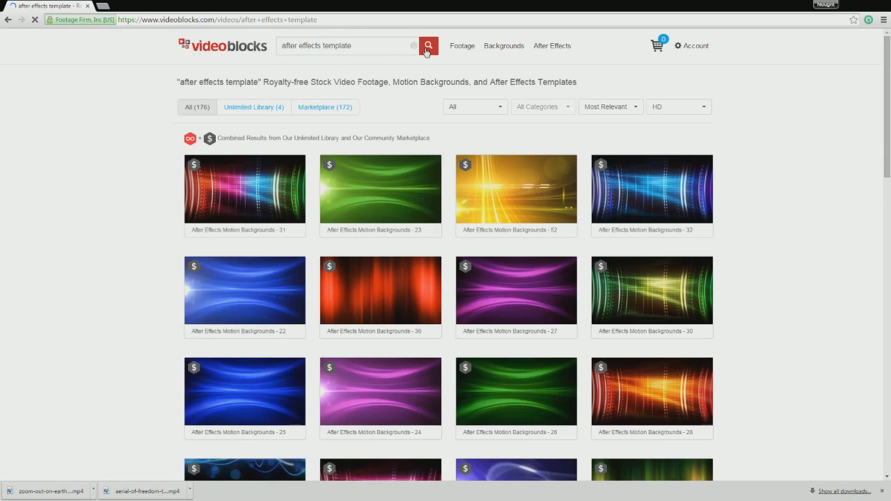
Compare the template results in the Unlimited Library and Marketplace tabs
{"action": "left_click", "coordinate": [272, 109]}
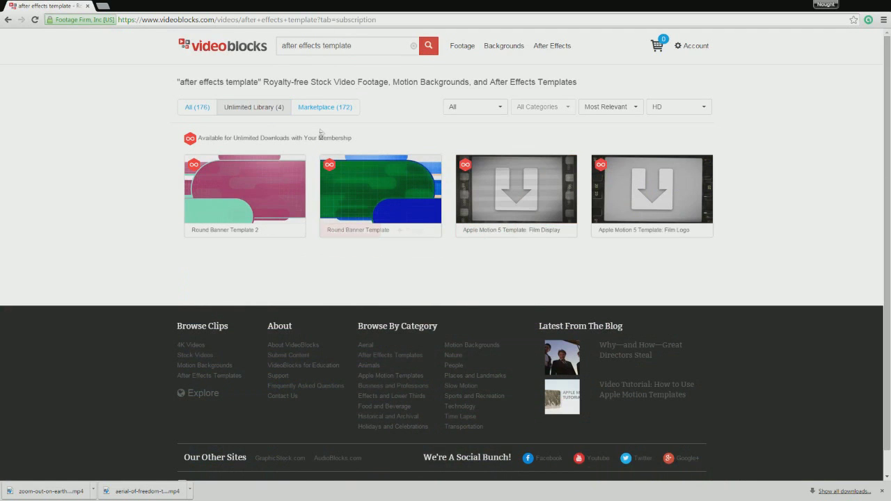
{"action": "left_click", "coordinate": [321, 108]}
{"action": "scroll", "coordinate": [476, 284], "scroll_direction": "down", "scroll_amount": 3}
{"action": "scroll", "coordinate": [294, 223], "scroll_direction": "down", "scroll_amount": 3}
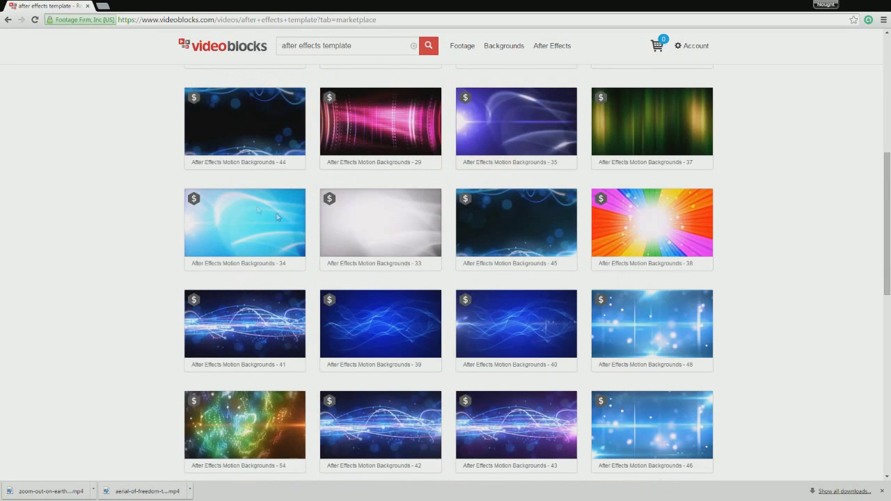
{"action": "scroll", "coordinate": [167, 178], "scroll_direction": "up", "scroll_amount": 5}
Change the query to 'after effects logo' and run the search
{"action": "double_click", "coordinate": [349, 40]}
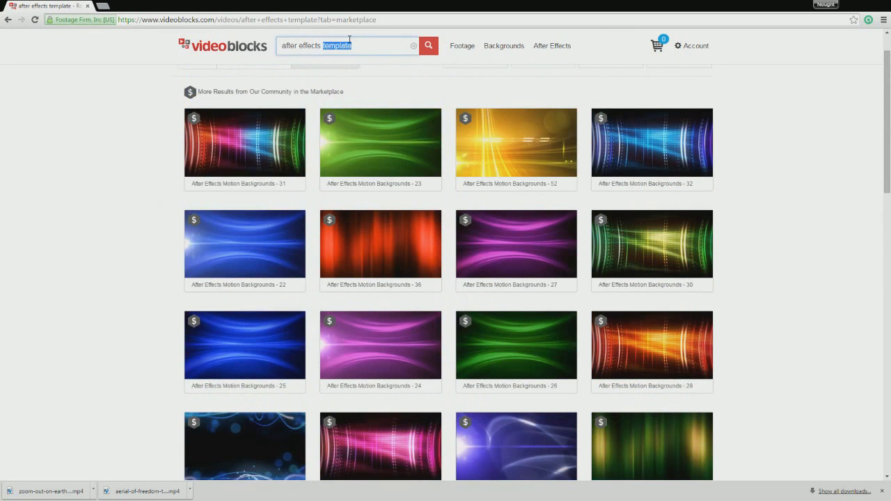
{"action": "type", "text": "logo"}
{"action": "key", "text": "Return"}
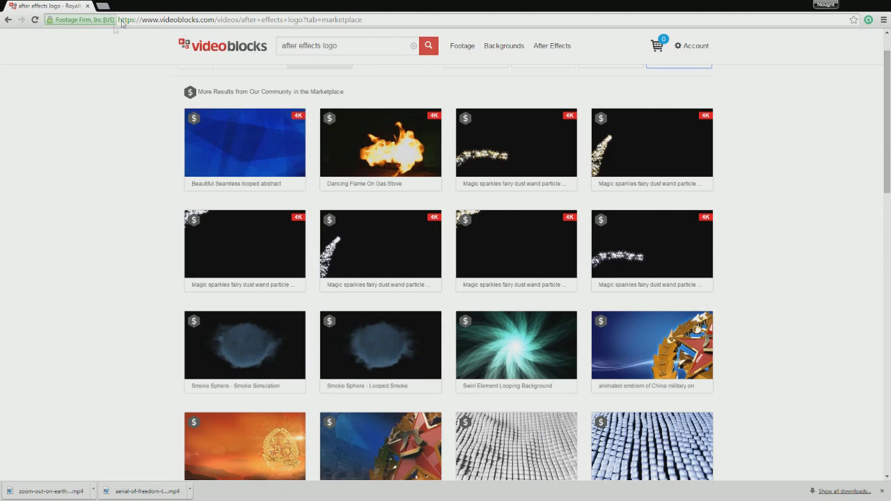
View the single Unlimited Library result for 'after effects logo'
{"action": "scroll", "coordinate": [253, 76], "scroll_direction": "up", "scroll_amount": 1}
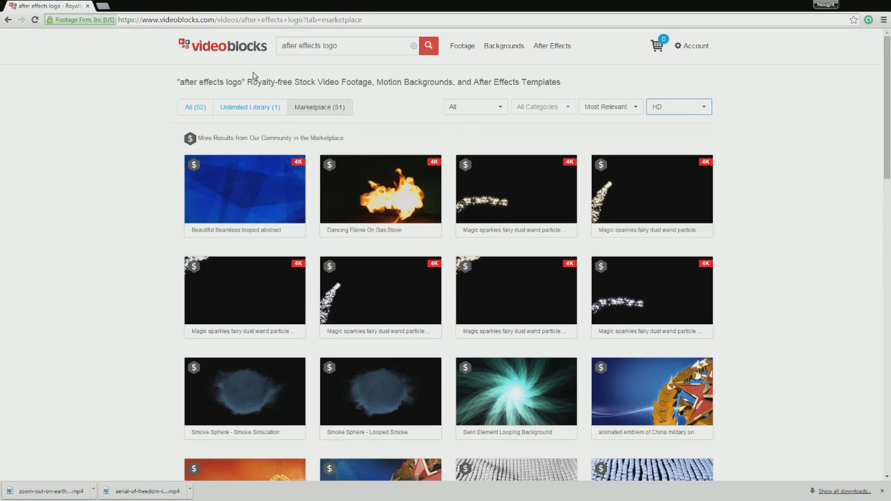
{"action": "left_click", "coordinate": [264, 114]}
{"action": "mouse_move", "coordinate": [241, 202]}
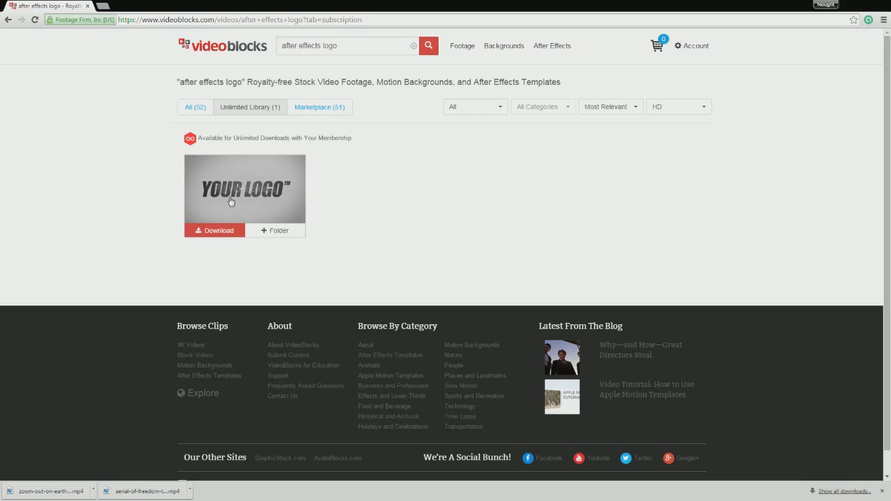
Switch to the Marketplace tab and browse its 51 logo results
{"action": "left_click", "coordinate": [319, 105]}
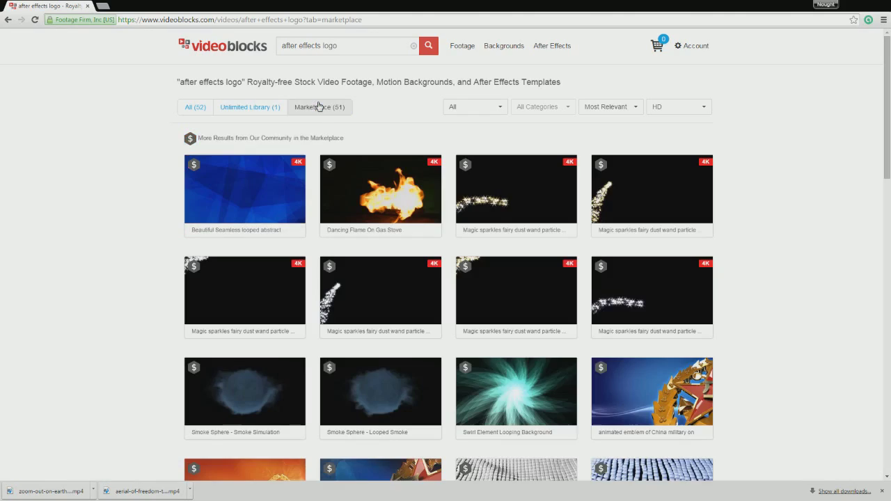
{"action": "scroll", "coordinate": [311, 139], "scroll_direction": "down", "scroll_amount": 15}
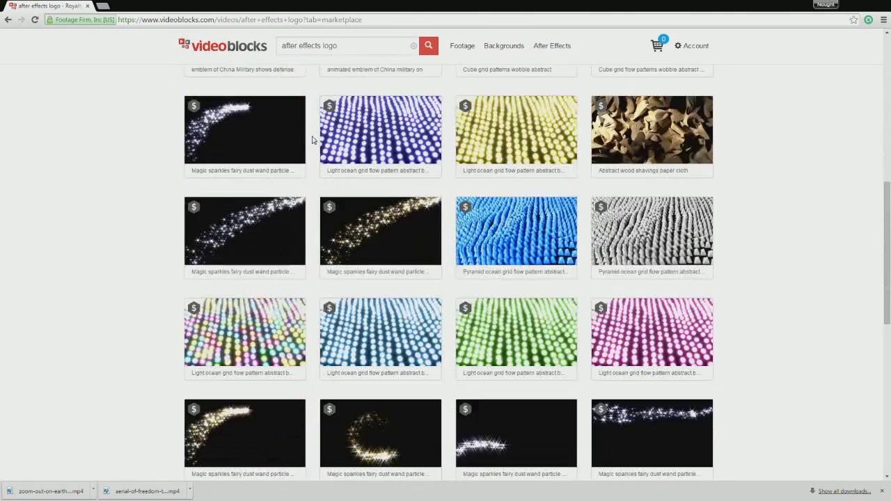
{"action": "scroll", "coordinate": [311, 139], "scroll_direction": "up", "scroll_amount": 10}
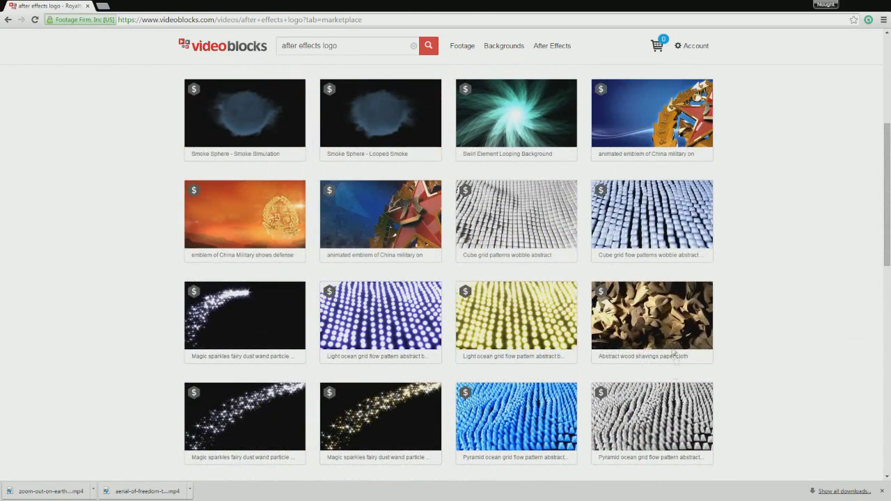
{"action": "mouse_move", "coordinate": [672, 349]}
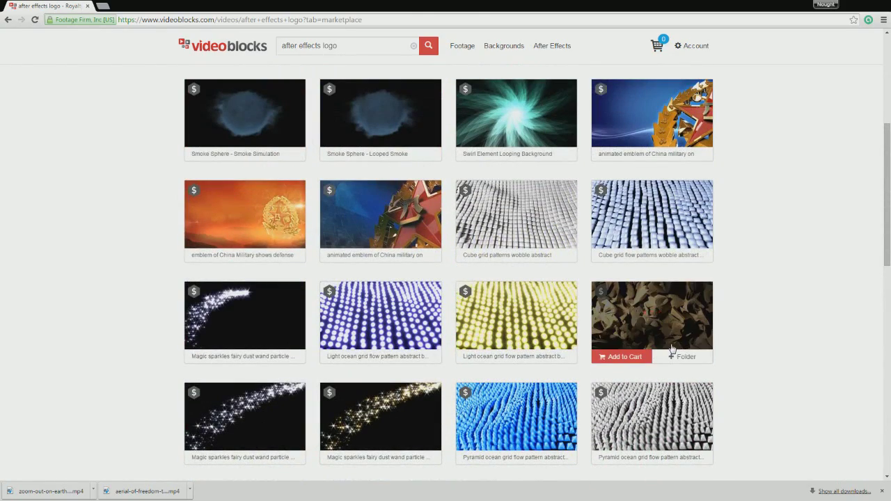
{"action": "scroll", "coordinate": [672, 348], "scroll_direction": "up", "scroll_amount": 3}
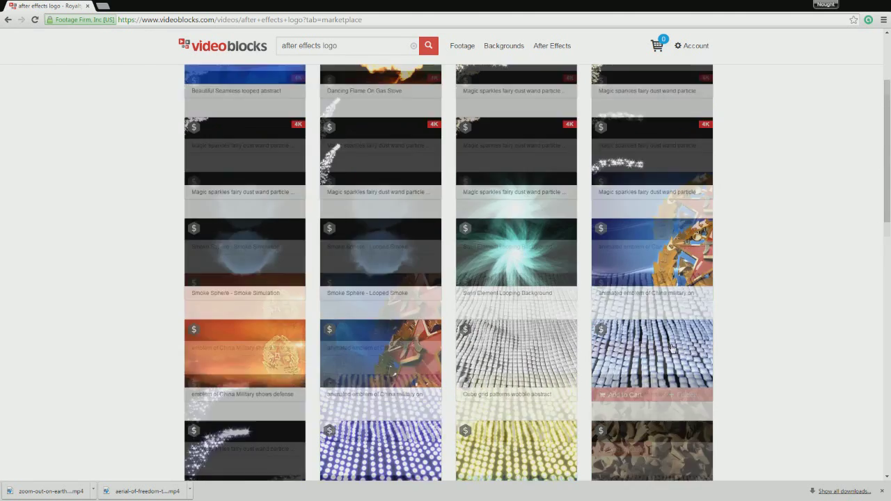